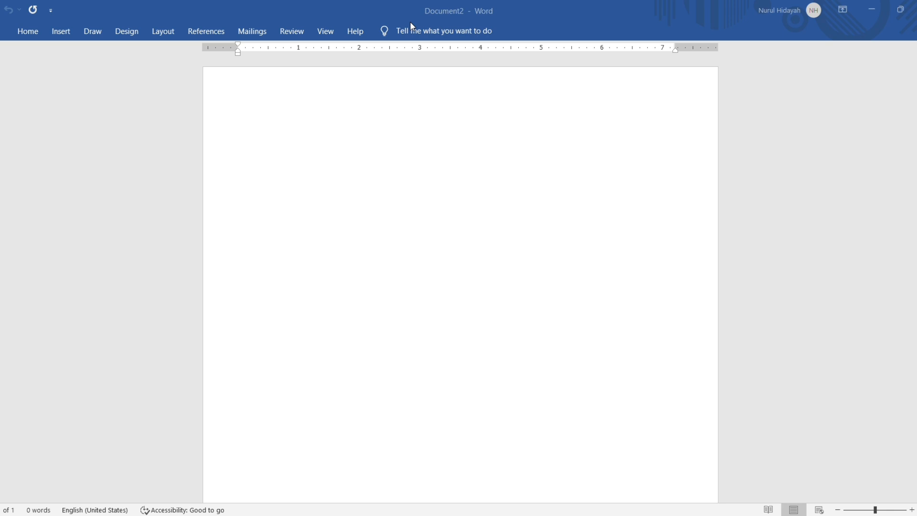
- Start a new citation source and set its type to Journal Article
click(195, 33)
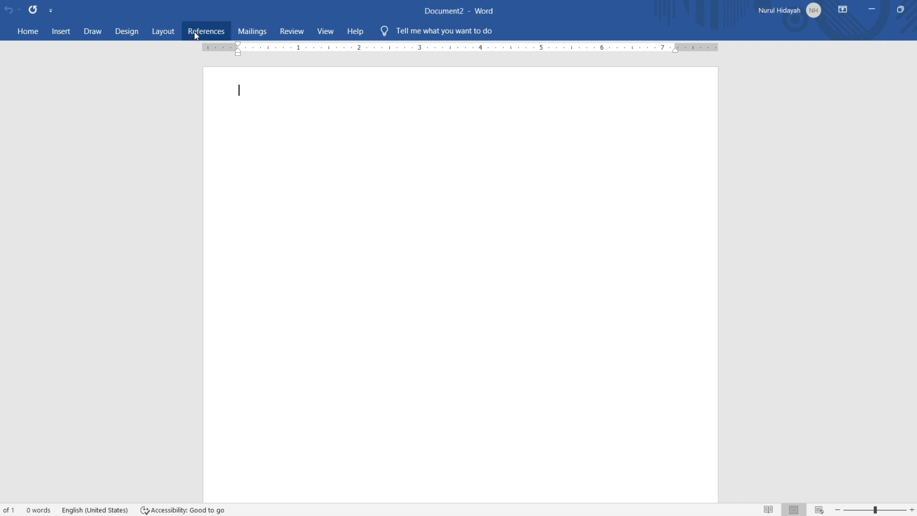
click(196, 34)
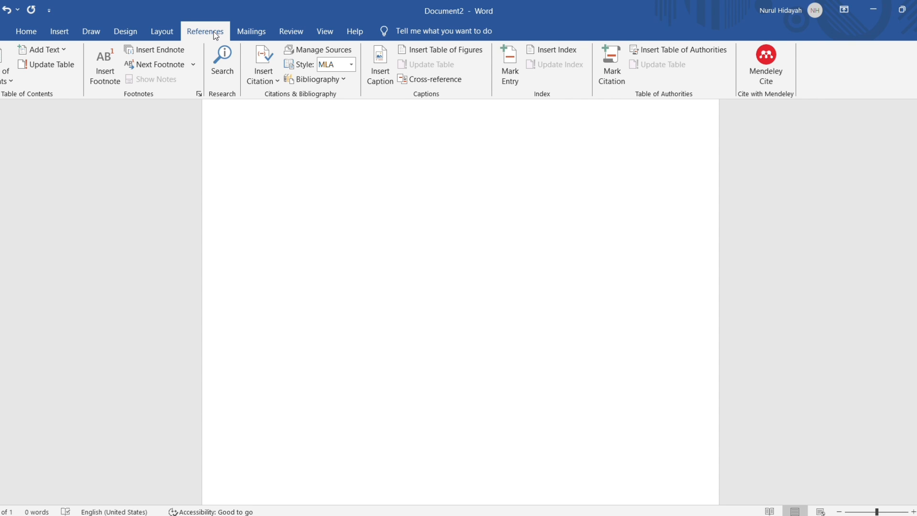
click(266, 75)
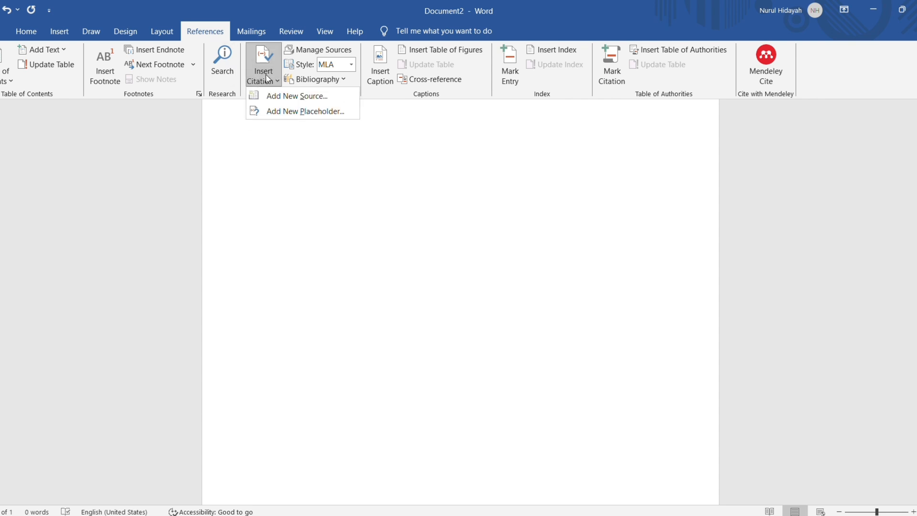
click(295, 99)
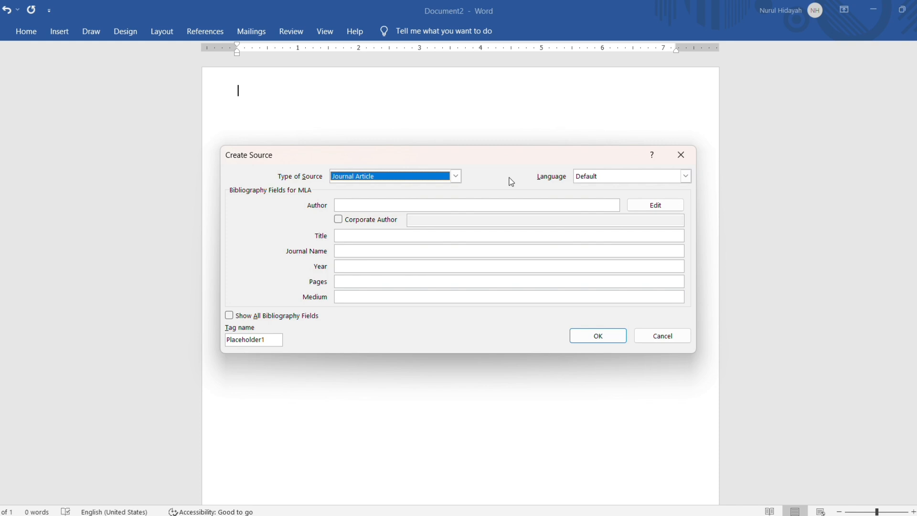
click(457, 176)
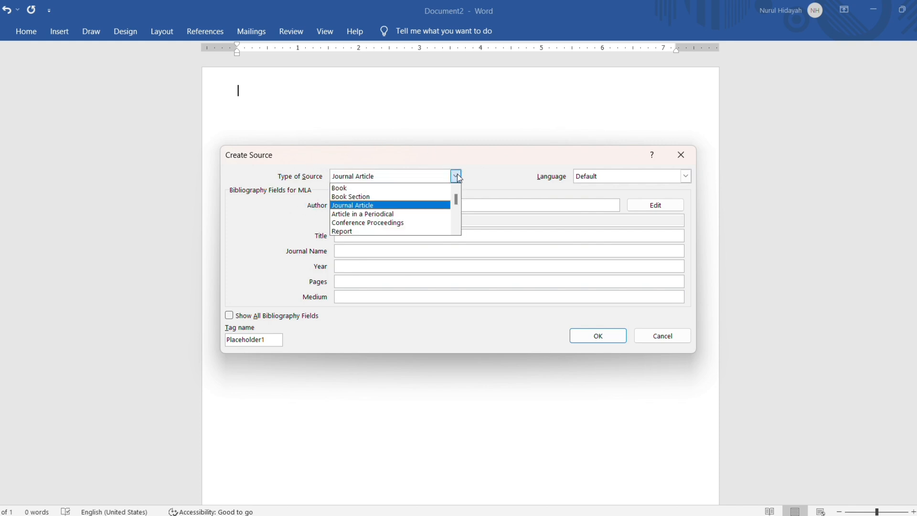
click(347, 207)
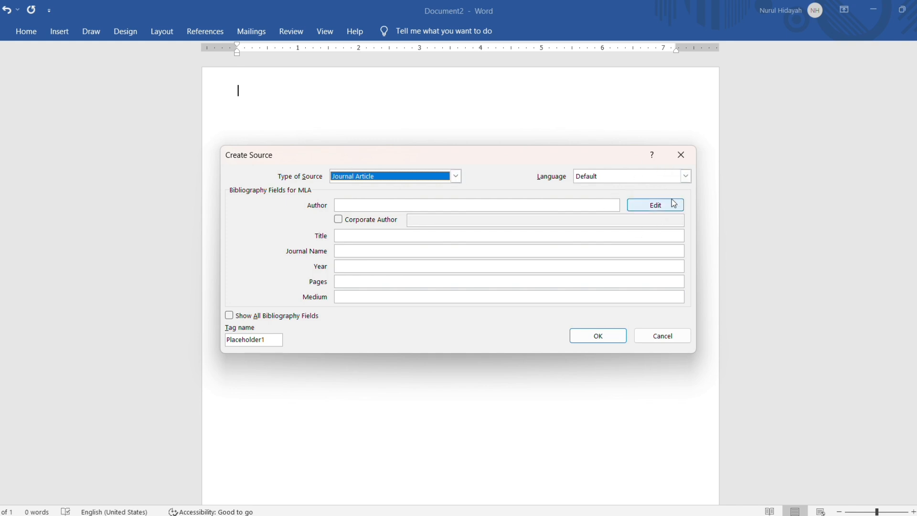
- Add the first author's first name and surname to the source's author list
click(660, 209)
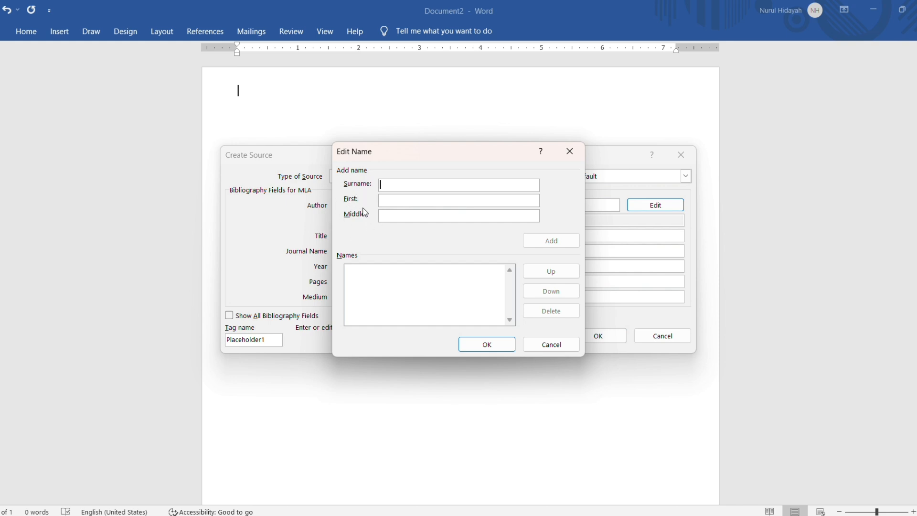
click(392, 204)
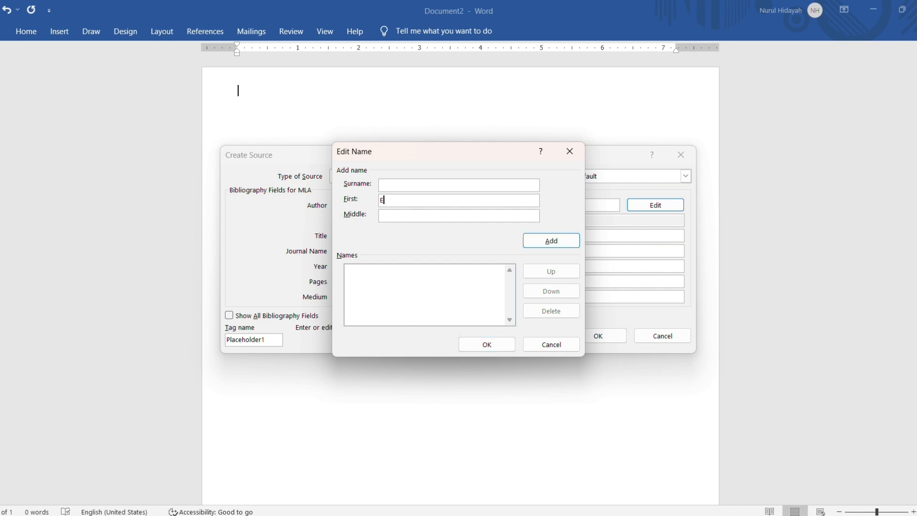
text(Endang)
click(427, 186)
text(Fitriana)
click(566, 249)
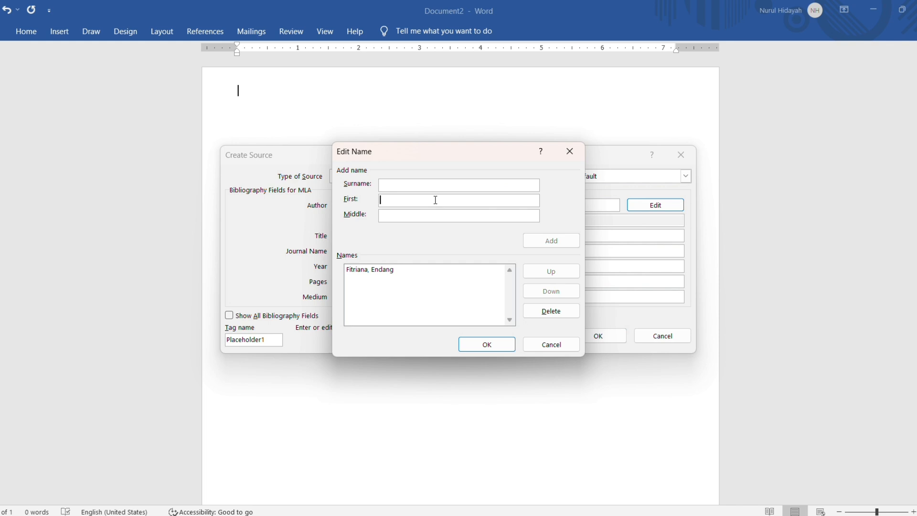
- Add the second author's first name and surname to the author list
text(Yelli)
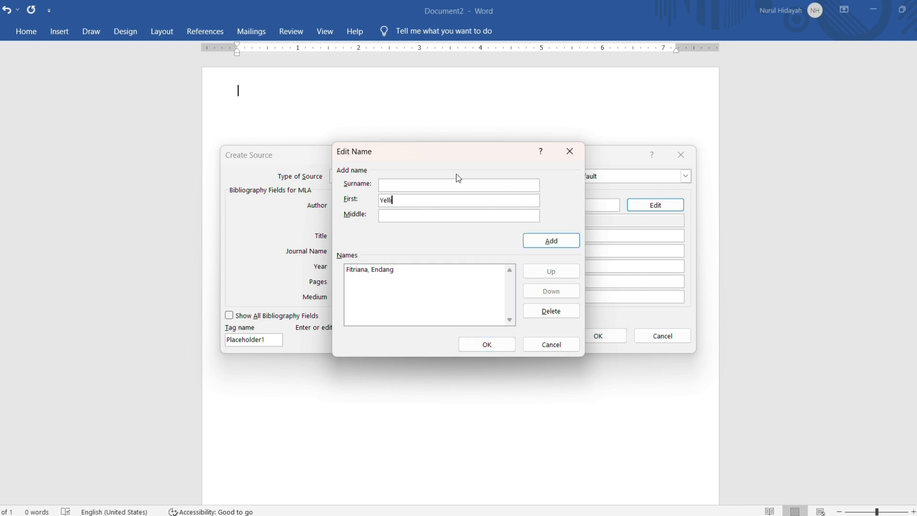
click(457, 184)
text(Ramalisa)
click(534, 241)
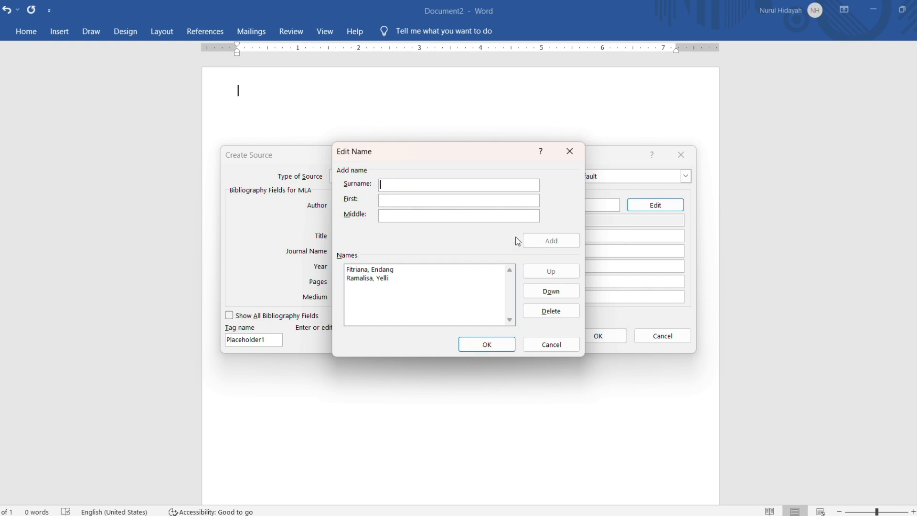
- Add the third author's first name, middle name and surname, and confirm the author list
click(406, 201)
text(Feri)
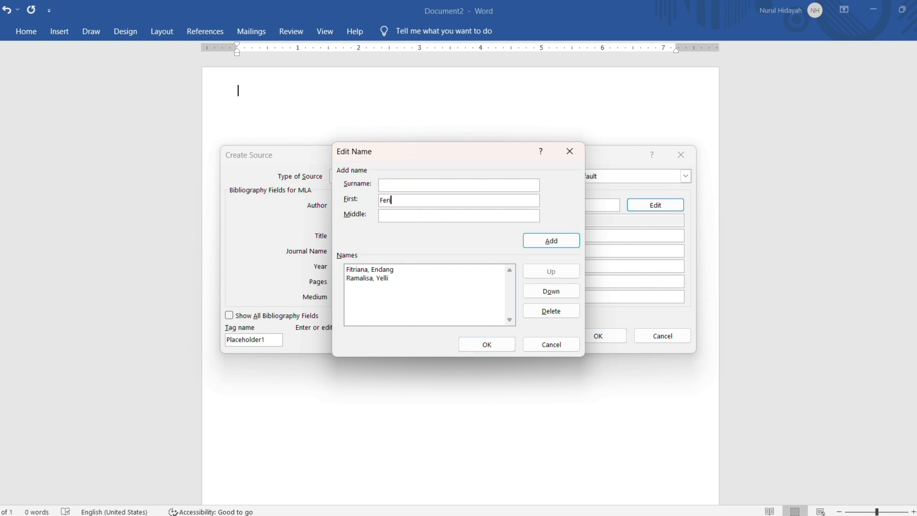
click(406, 214)
text(Tiona)
text(Pasar)
text(ibu)
click(529, 240)
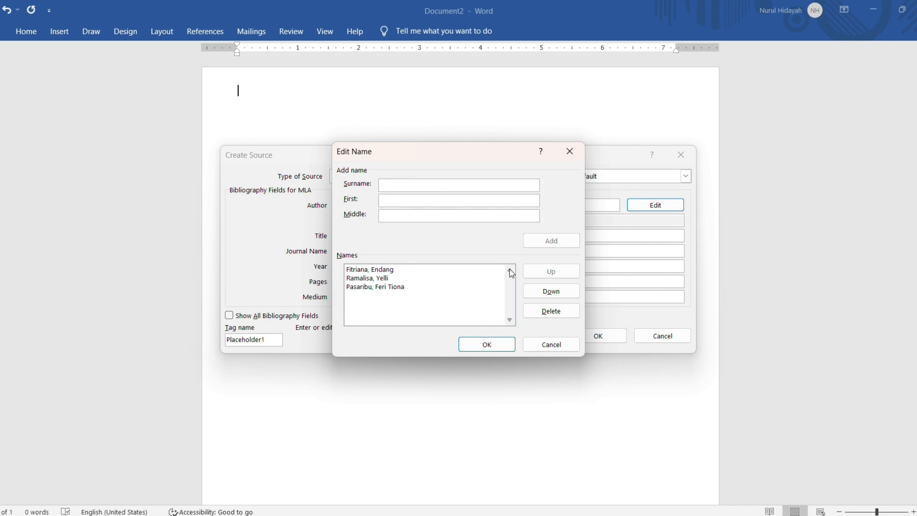
click(496, 348)
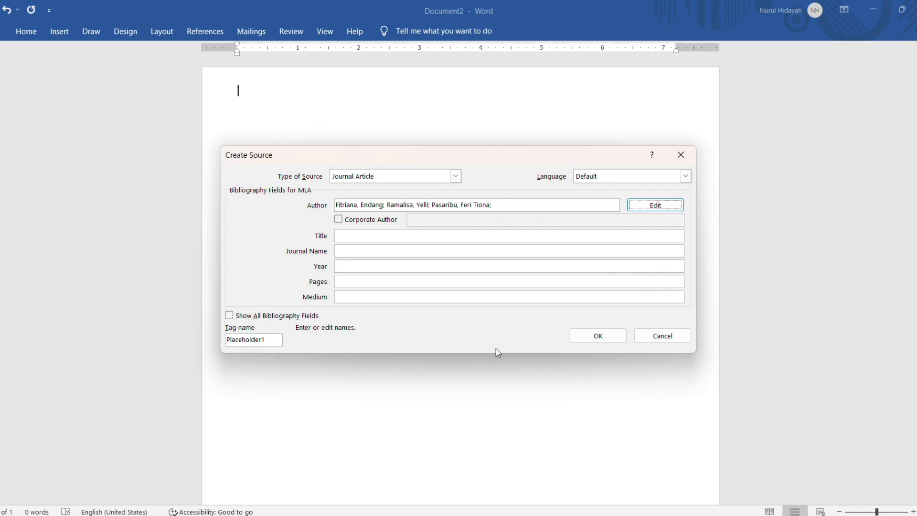
- Enter the article title "Pengembangan E-Modul Berbasis PJBL, Berbantuan Video Animasi Untuk Meningkatkan Kemampuan Berpikir Kreatif Siswa SMP"
click(354, 236)
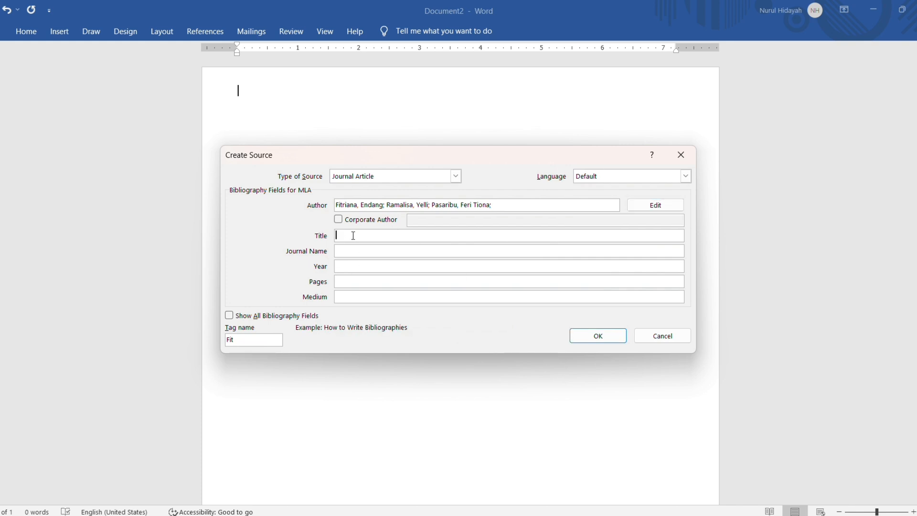
text(Pengembangan E-Mode)
key(BackSpace)
text(ul Berbasis PJBL, Berbantuan)
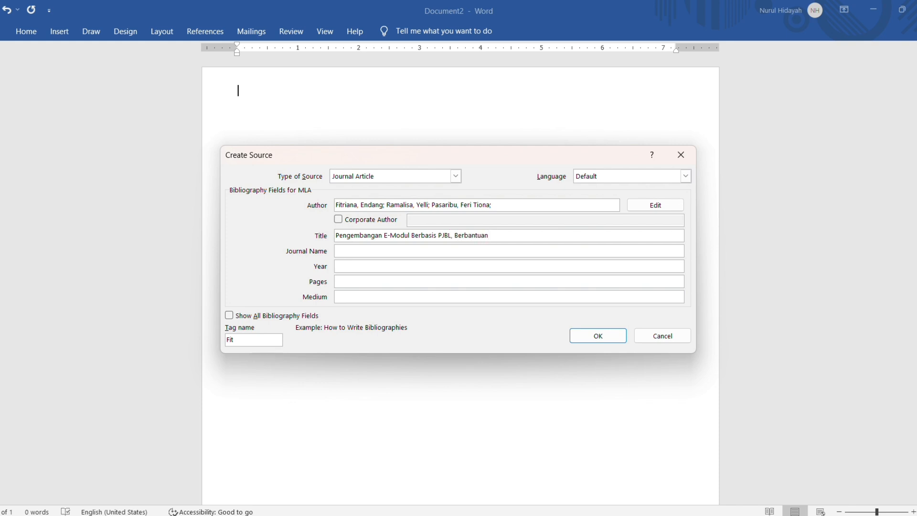
text( Video Animasi Untuk Meningkatkan)
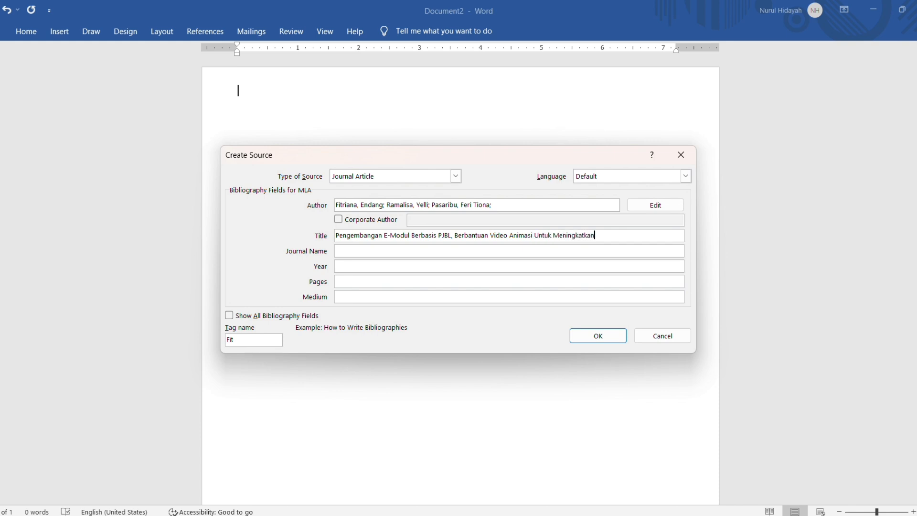
text( Kemampuan Berpikir Kreatif S)
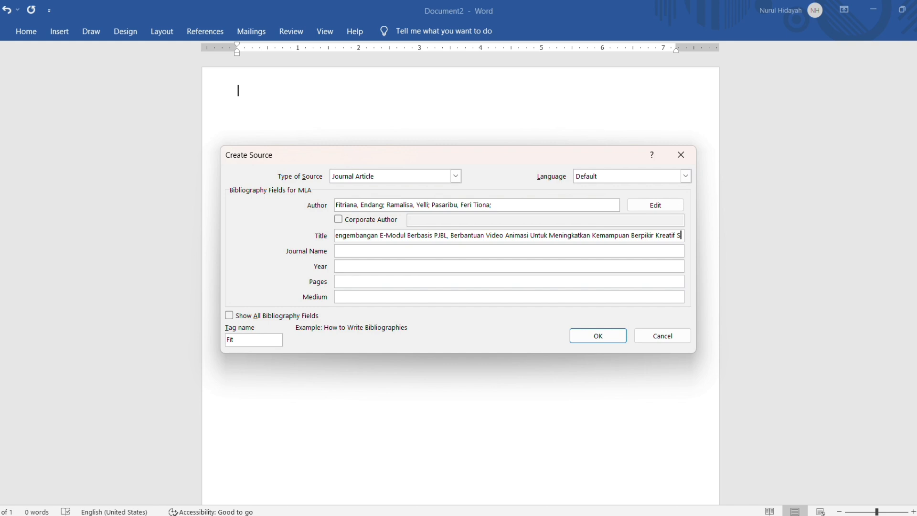
text(iiswa S)
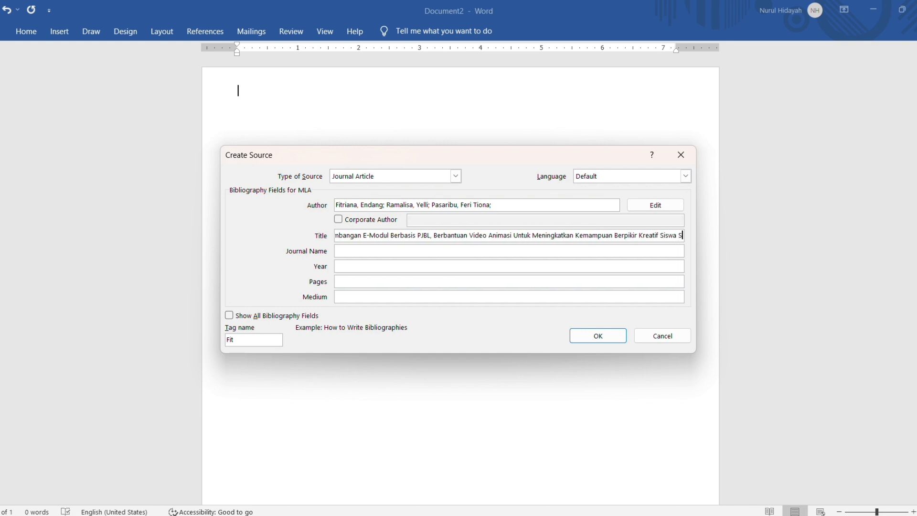
text(MP)
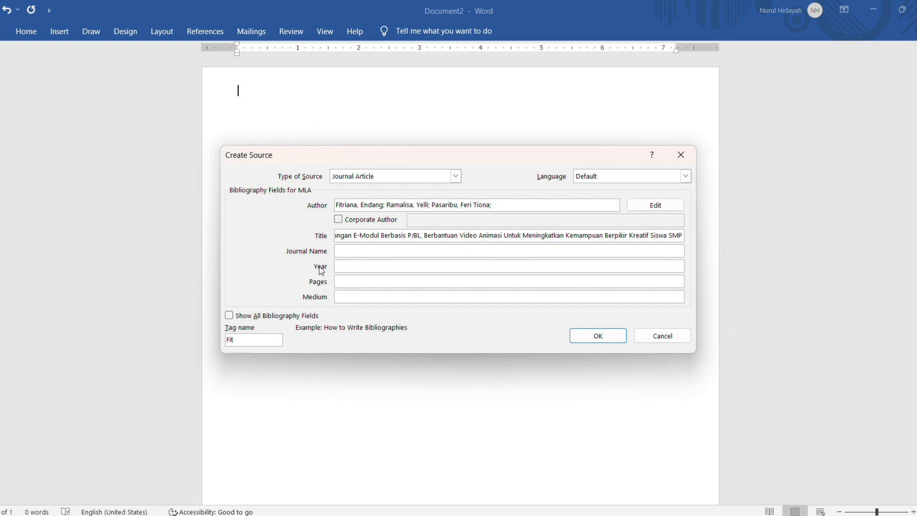
- Set the source's journal name to "Jurnal Ilmiah Matematika Realistik"
click(358, 251)
text(J)
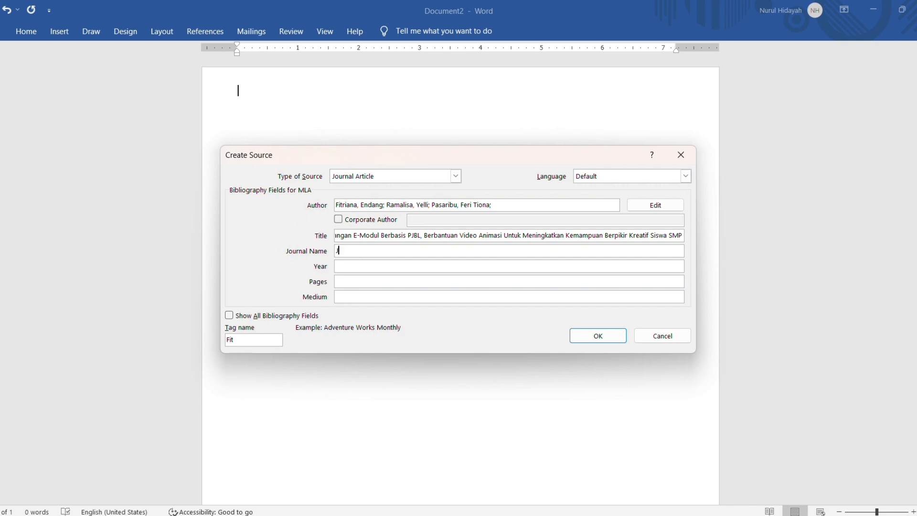
text(urnal Ilmiah Matematika Realistik)
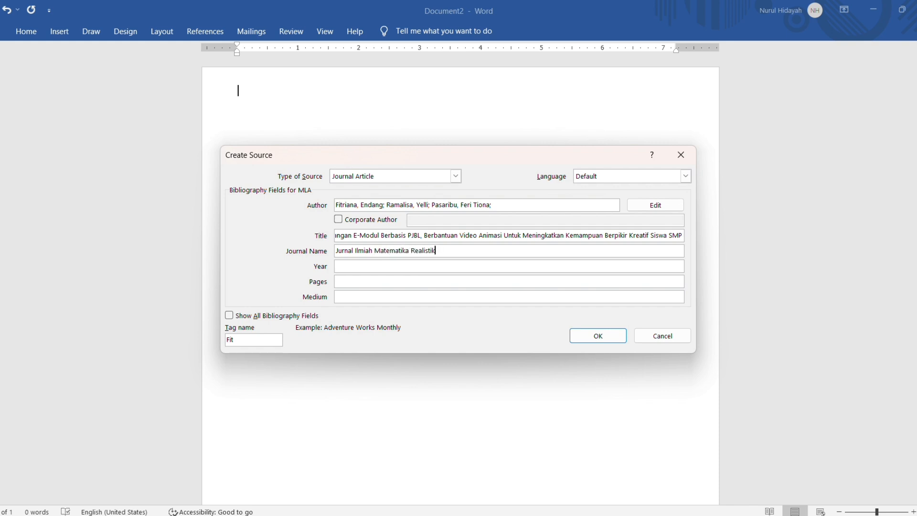
- Set the article's publication year to 2024 and its page range to 64-73
click(343, 266)
text(2024)
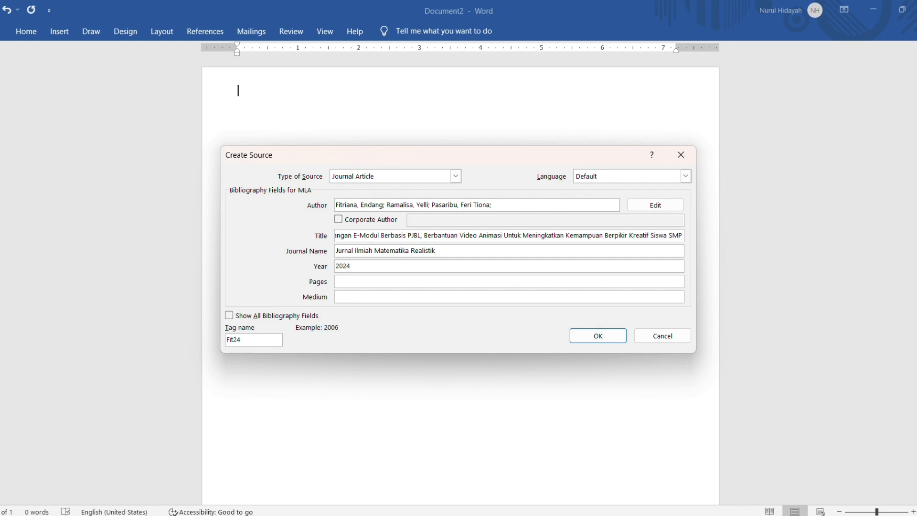
click(341, 281)
text(65)
text(4-73)
- Show all bibliography fields, set the volume to 5 and the issue to 1, and insert the citation
click(230, 316)
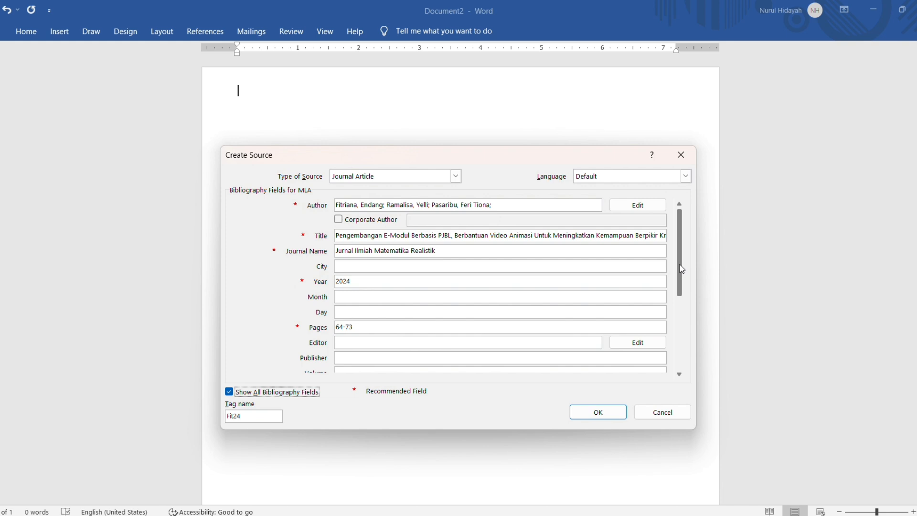
drag(683, 270, 682, 334)
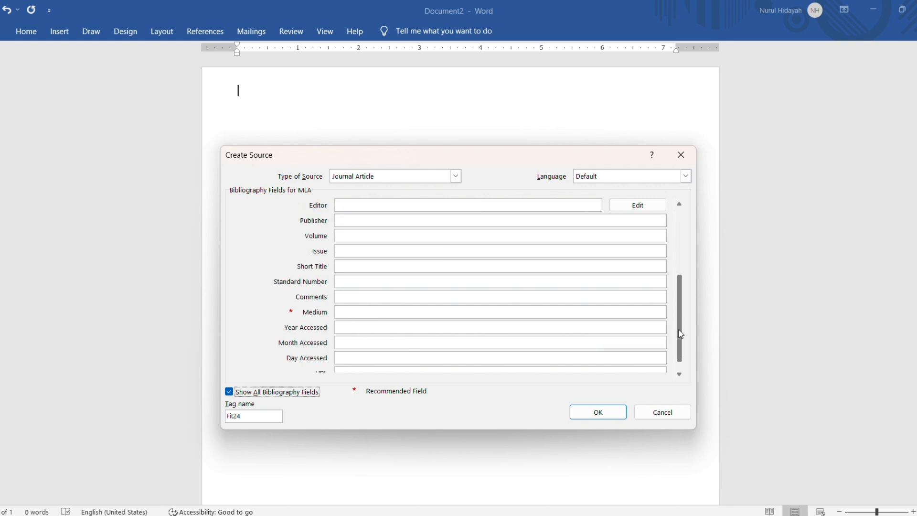
click(394, 237)
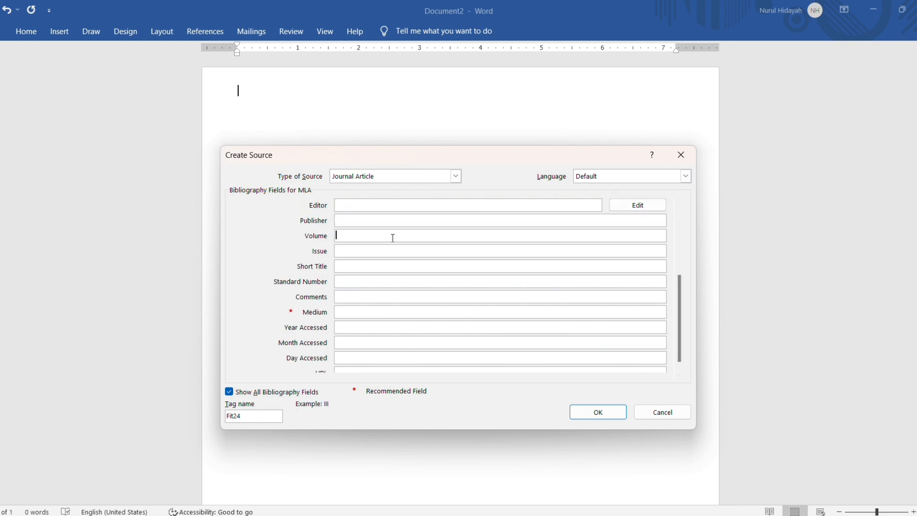
text(5)
text(1)
click(604, 413)
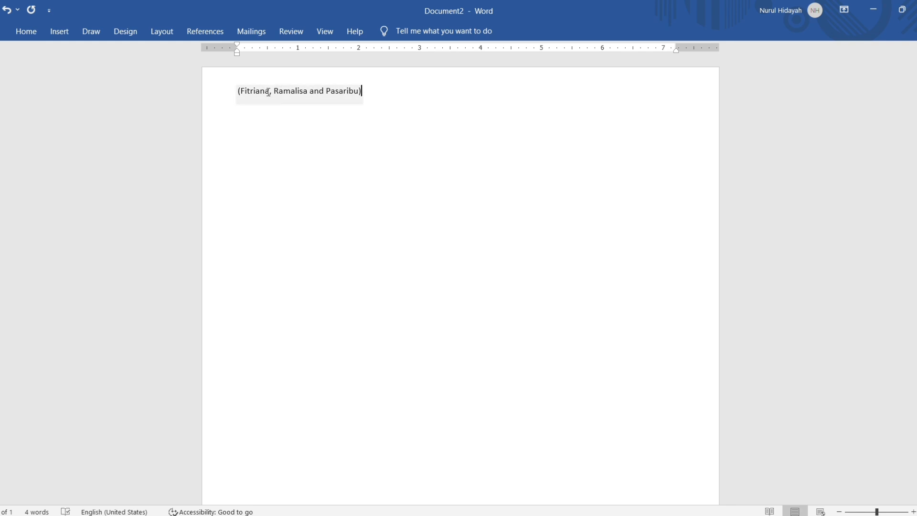
- View the page and suppression options for editing the inserted citation, and close them
click(361, 94)
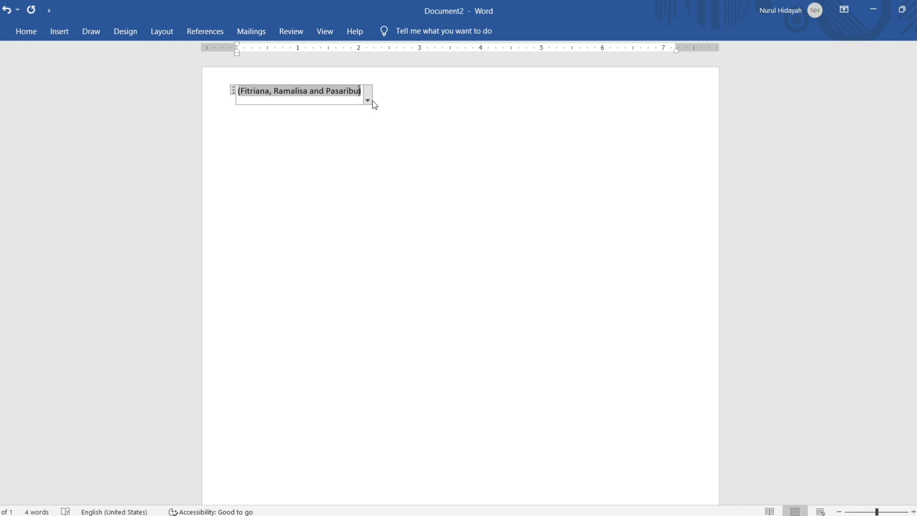
click(369, 101)
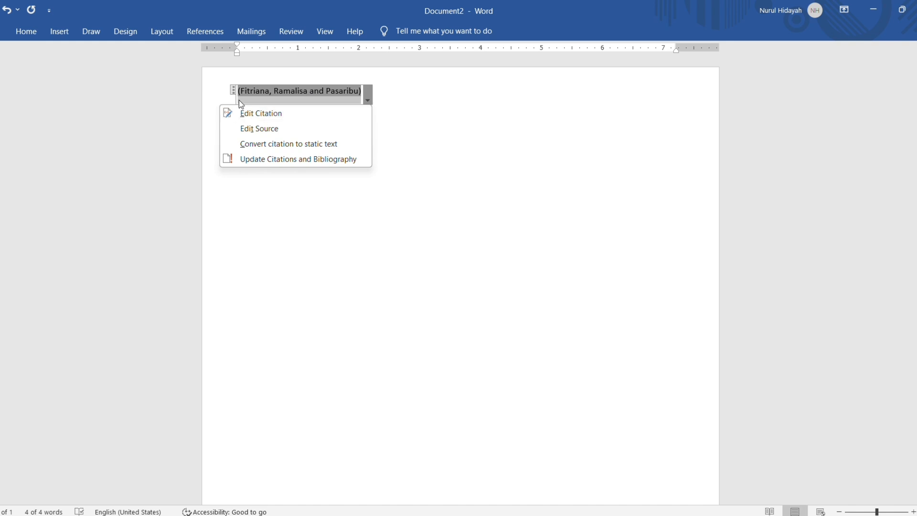
click(282, 117)
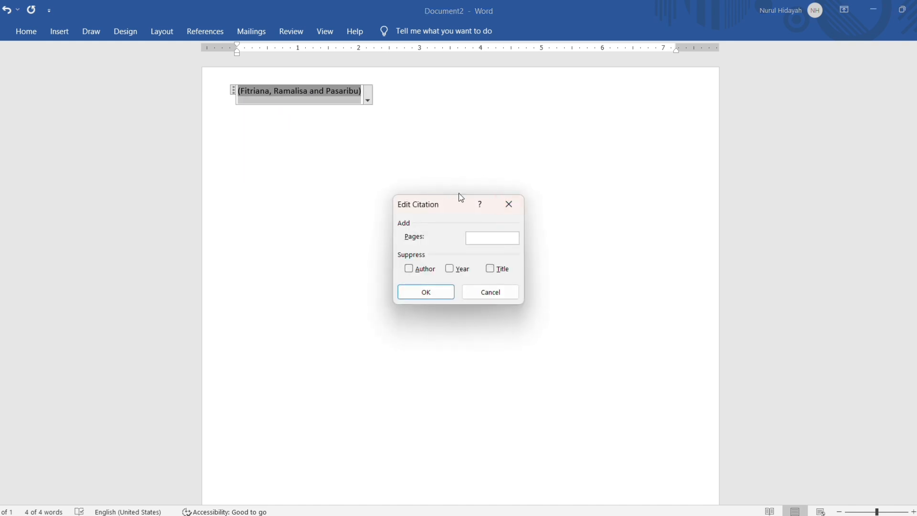
click(425, 292)
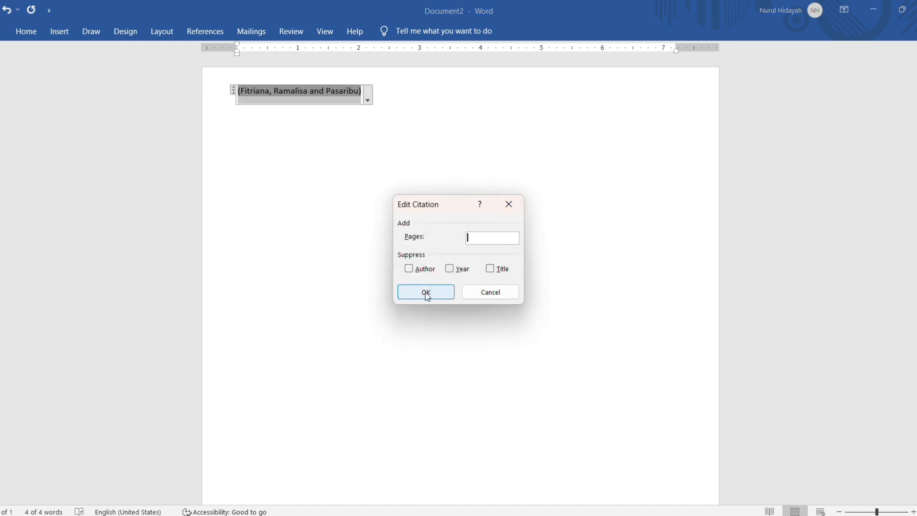
- Review the bibliographic source details behind the inserted citation, close them and deselect the citation
click(369, 99)
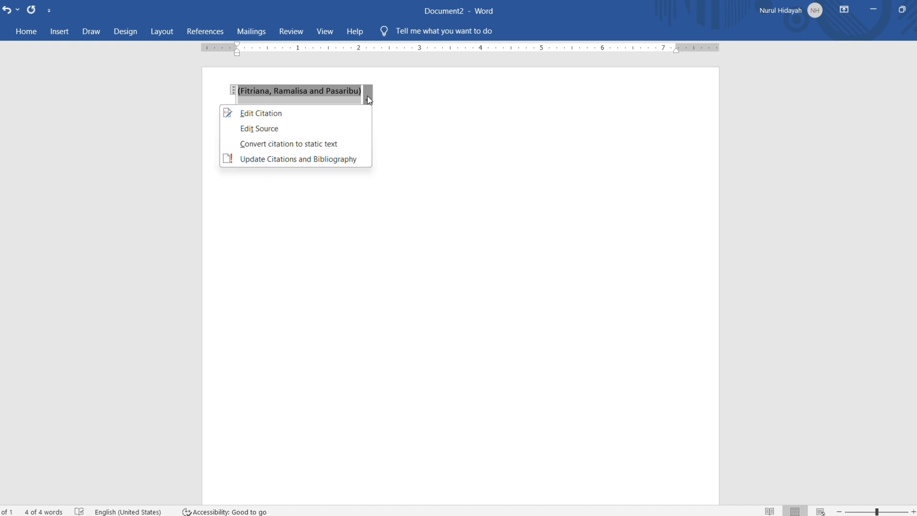
click(261, 130)
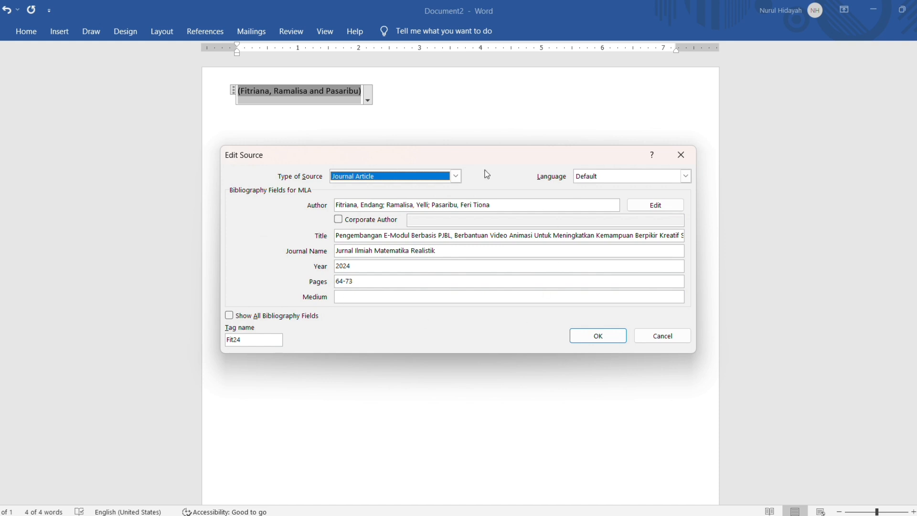
click(598, 337)
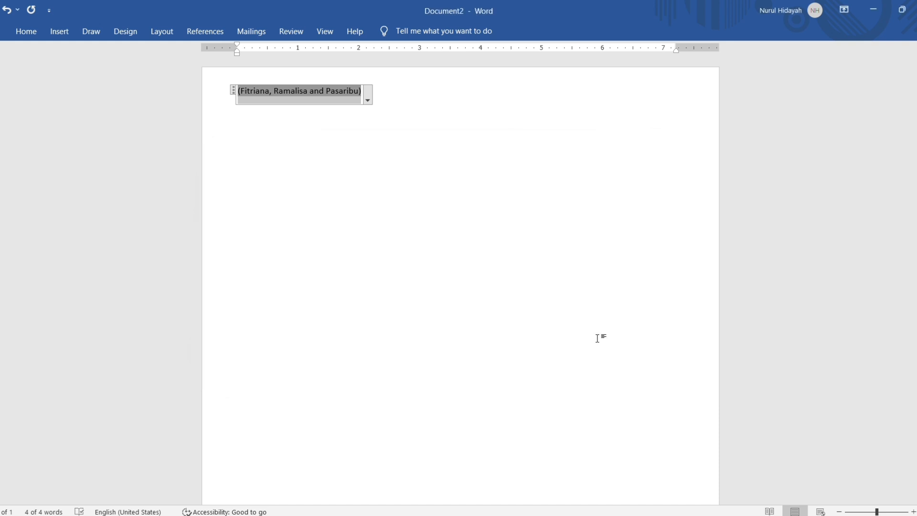
click(385, 110)
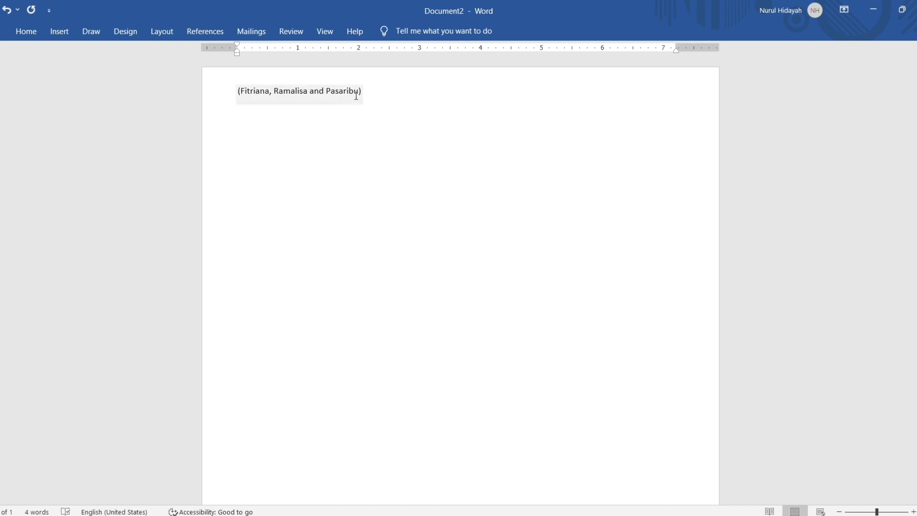
- Switch the document's citation style to APA Sixth Edition
click(358, 91)
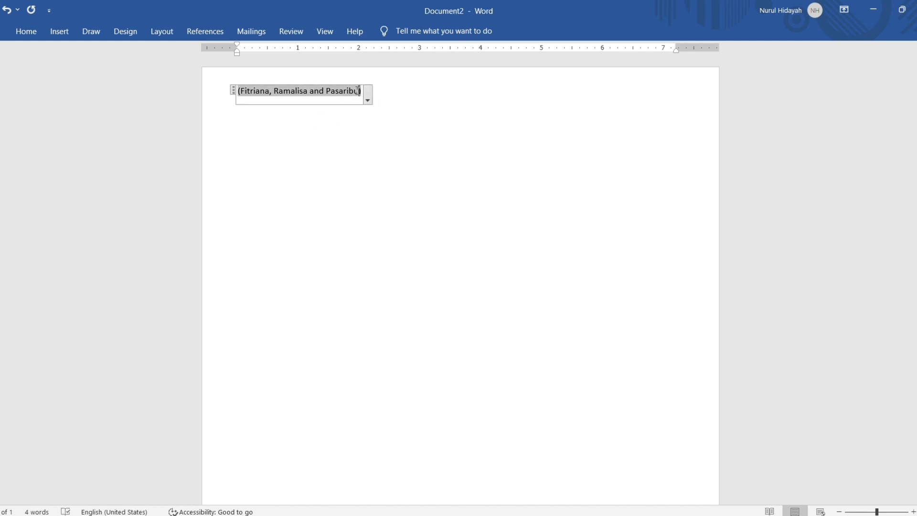
click(213, 37)
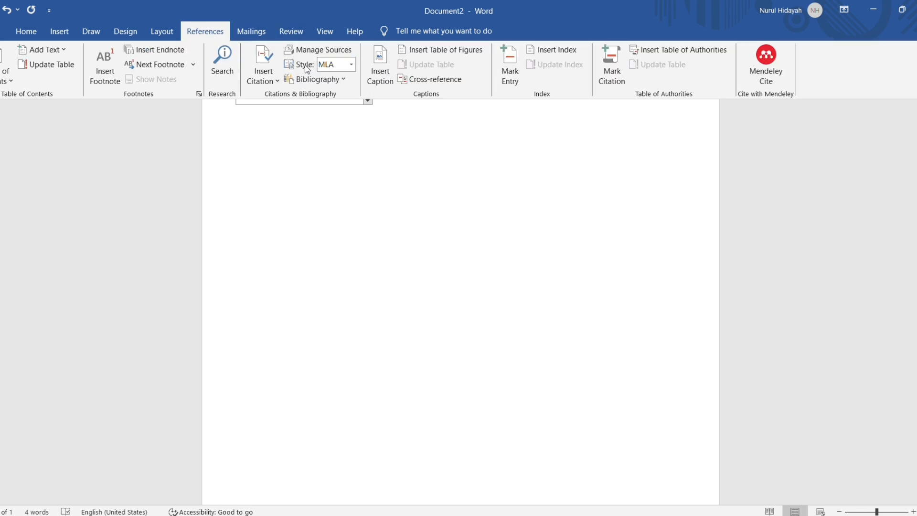
click(351, 65)
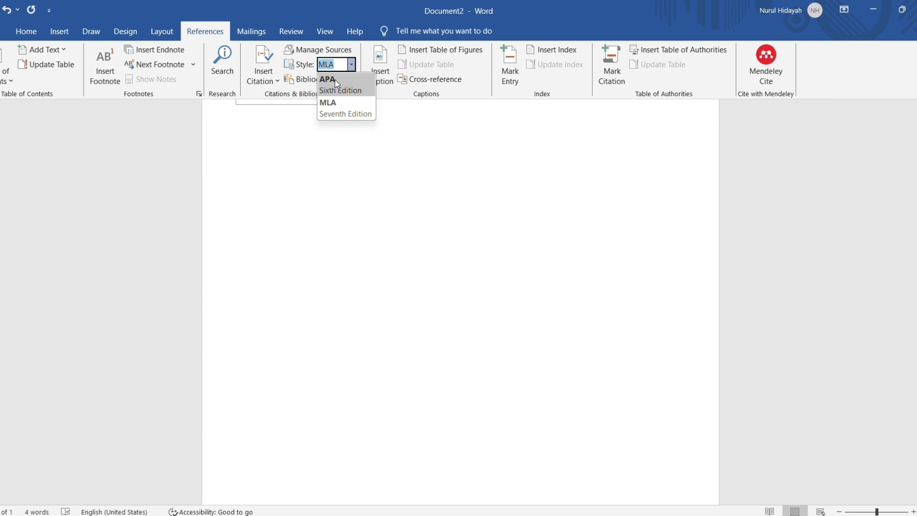
click(359, 89)
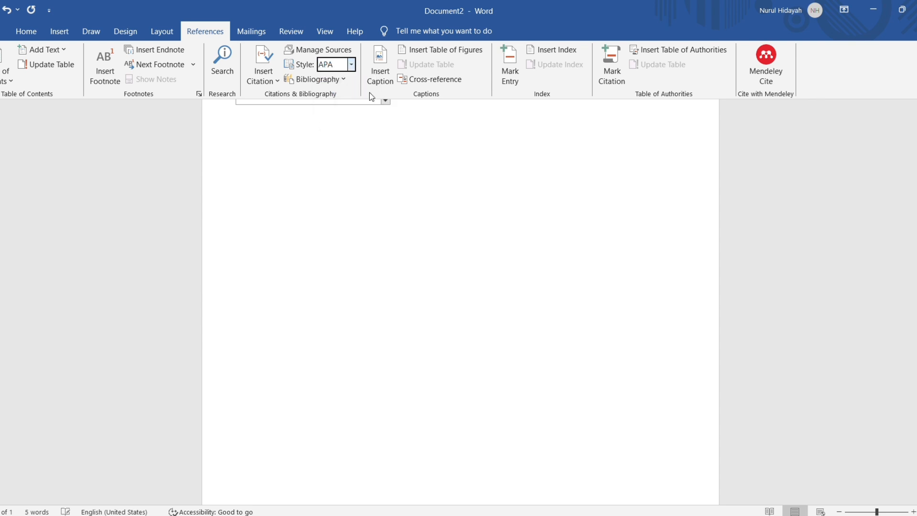
click(390, 112)
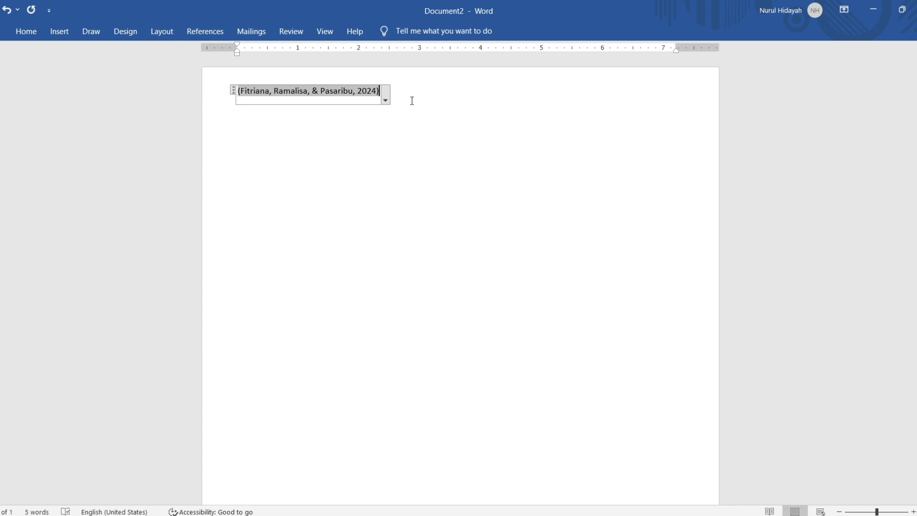
- Review the cited article in the source manager's current list and locate the same article in the master list
click(204, 33)
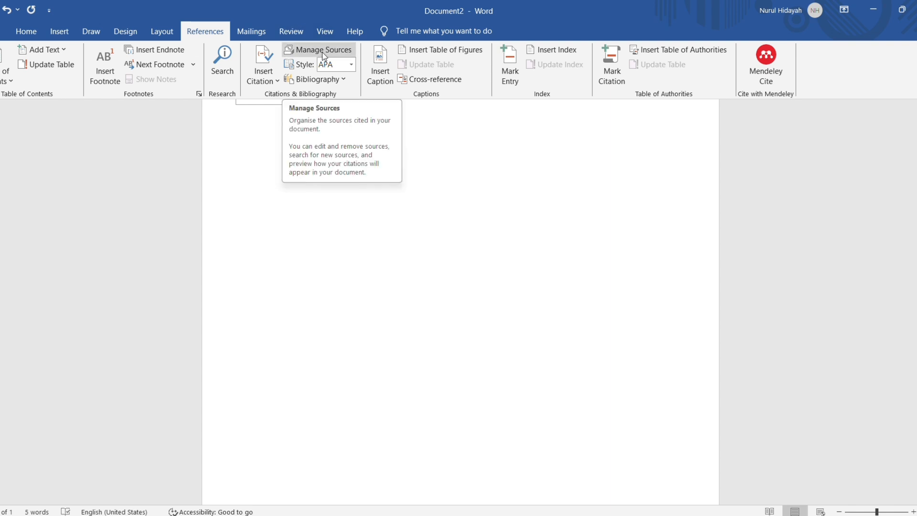
click(324, 53)
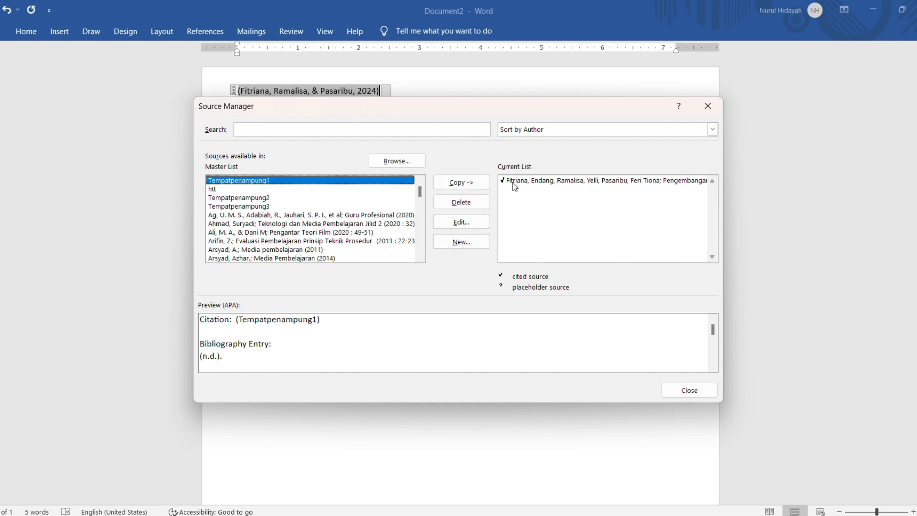
click(566, 180)
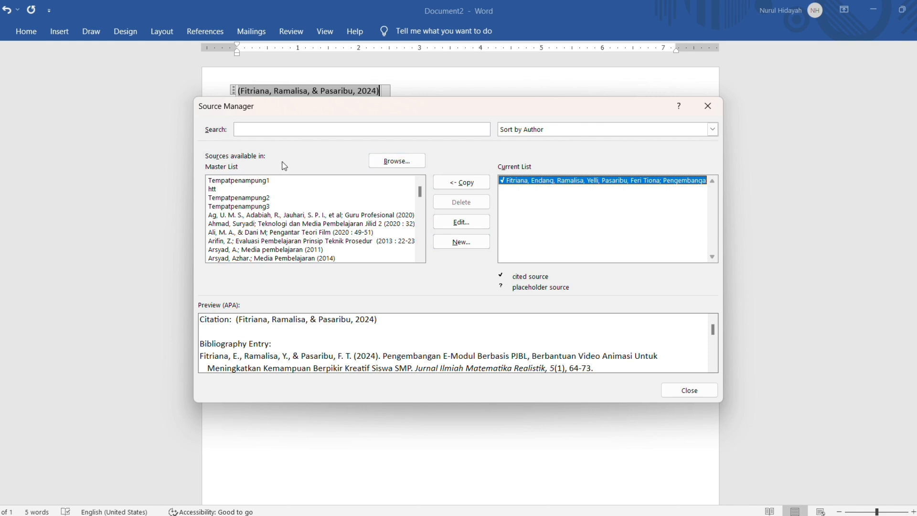
click(421, 257)
click(421, 257)
click(421, 256)
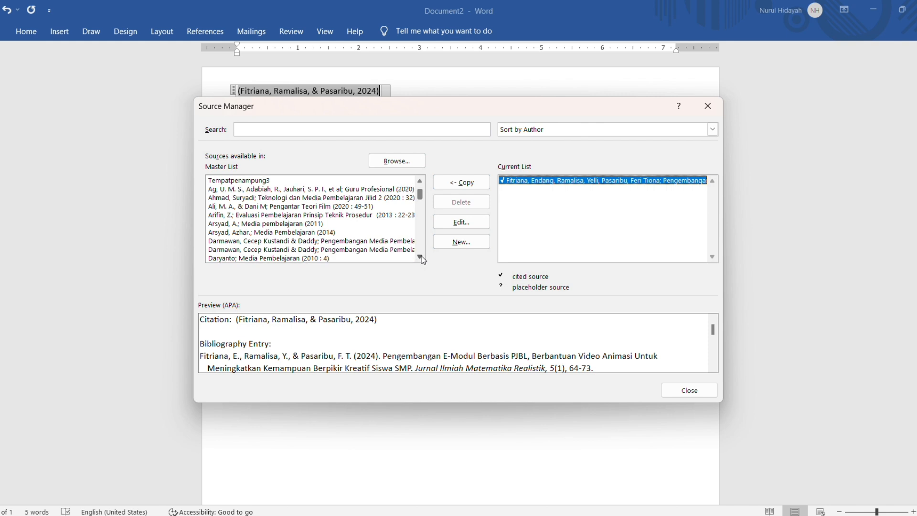
click(421, 257)
click(421, 257)
click(420, 257)
click(421, 257)
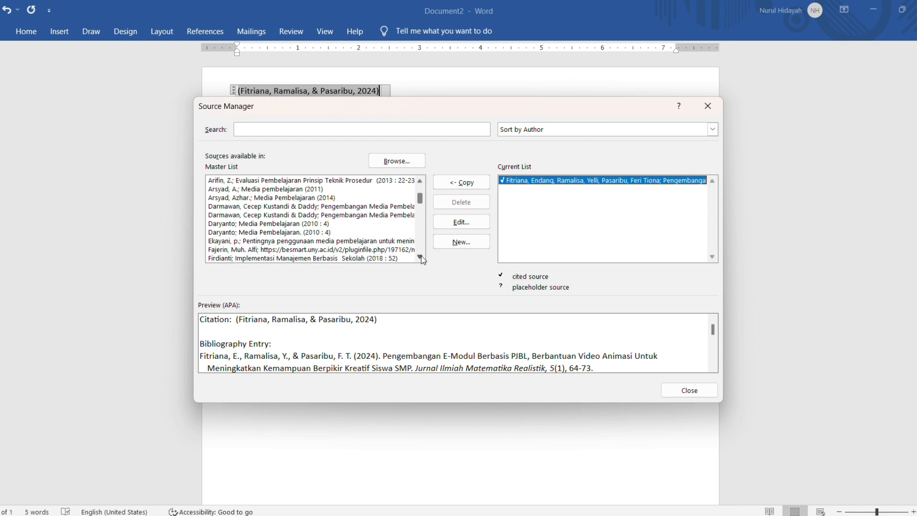
click(421, 256)
click(421, 256)
click(421, 257)
click(420, 257)
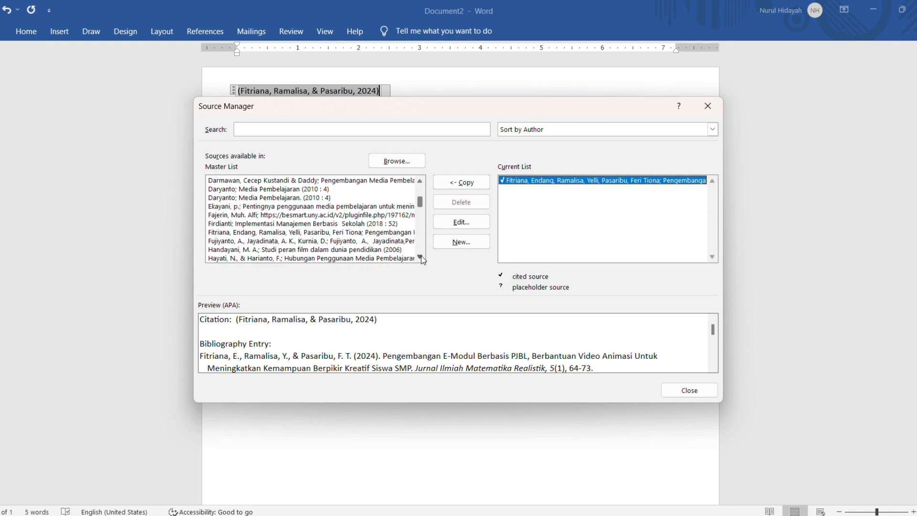
click(420, 257)
click(420, 256)
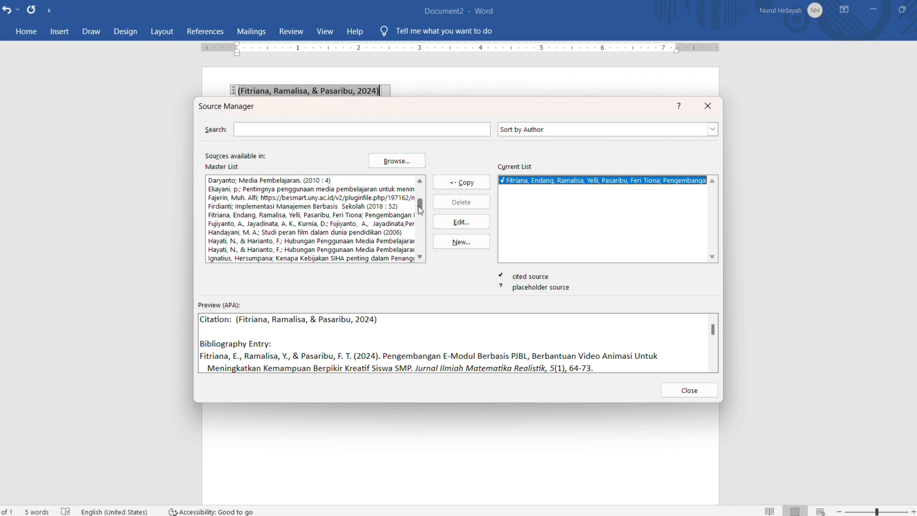
click(260, 217)
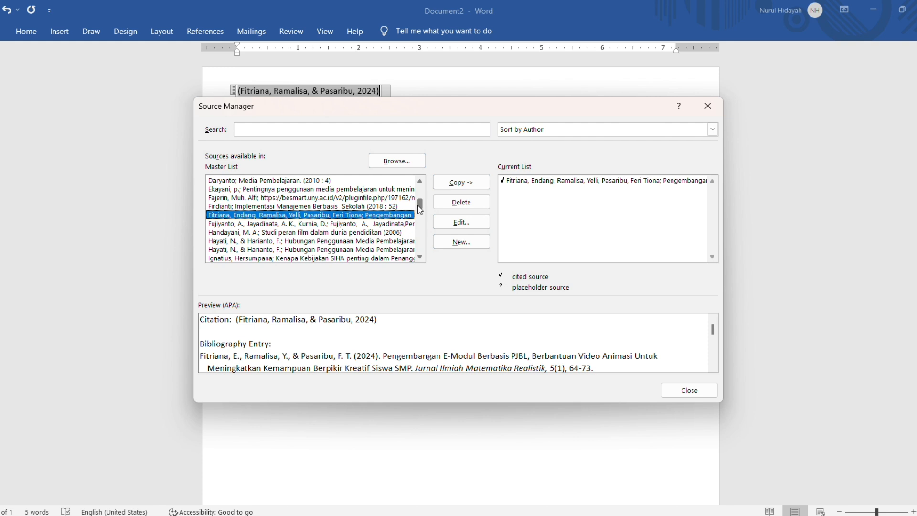
- Copy the "Desain Media Pembelajaran Geometri SMP" source from the master list to the document's current list and close the source manager
scroll(420, 211, down, 4)
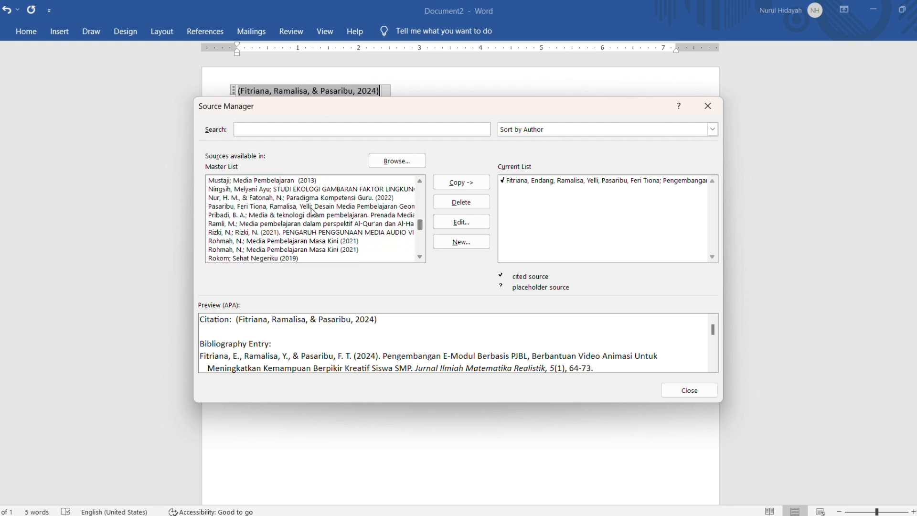
click(265, 207)
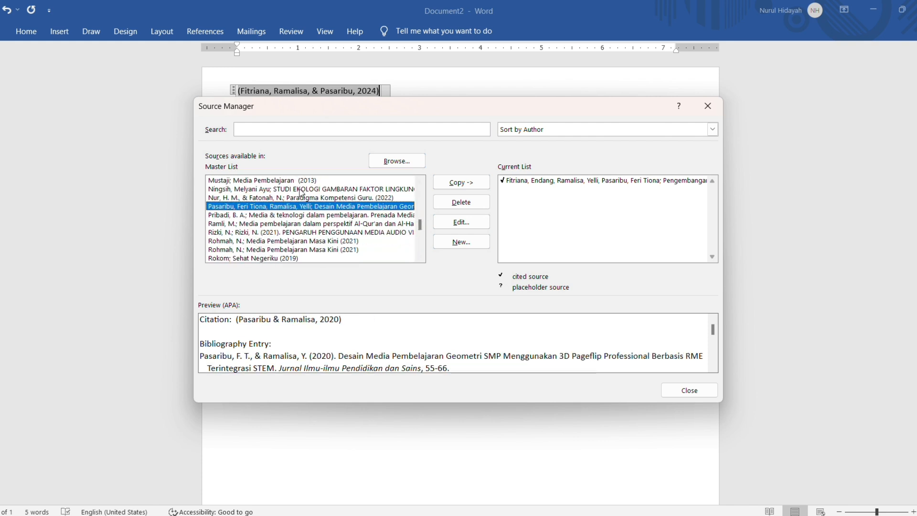
click(466, 185)
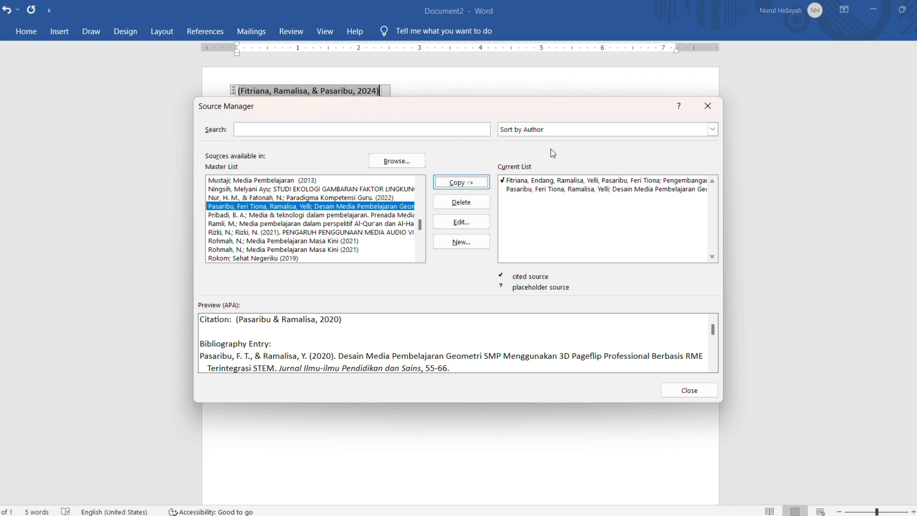
click(688, 390)
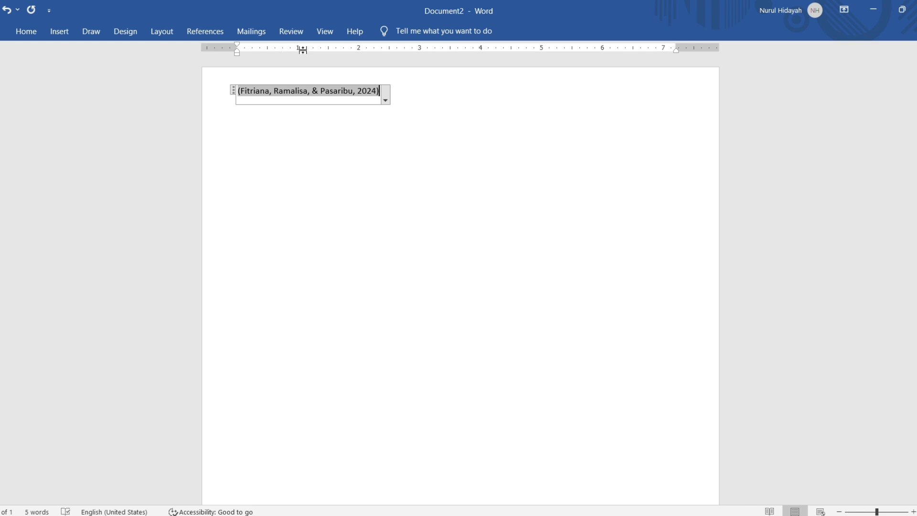
- Insert the built-in Bibliography with its heading on a new line below the citation
click(414, 94)
key(Return)
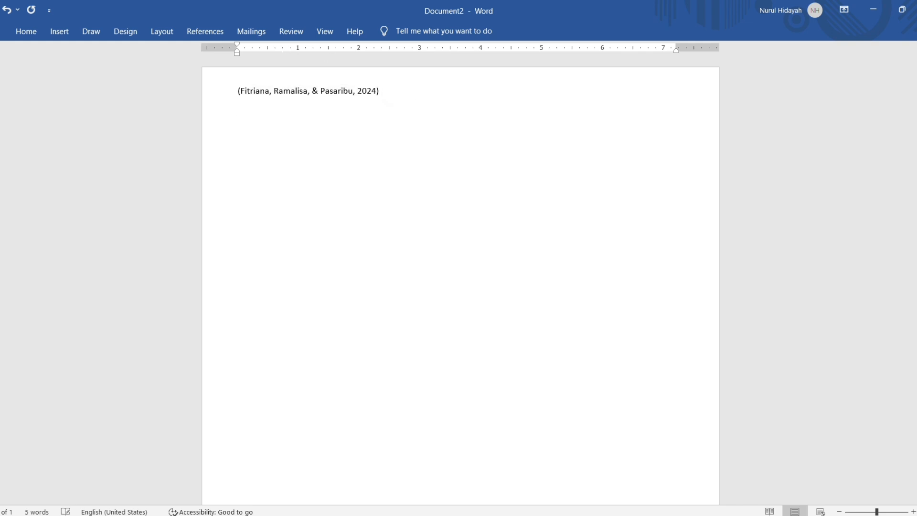
click(199, 34)
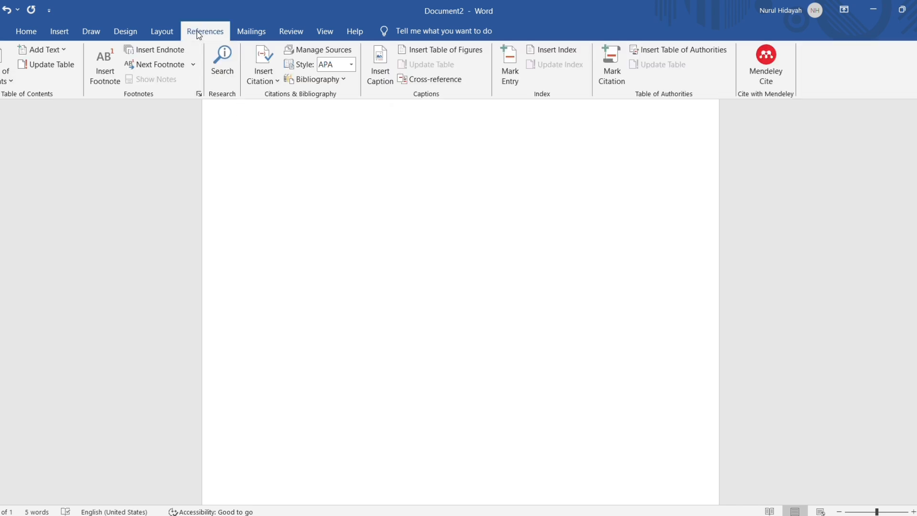
click(324, 82)
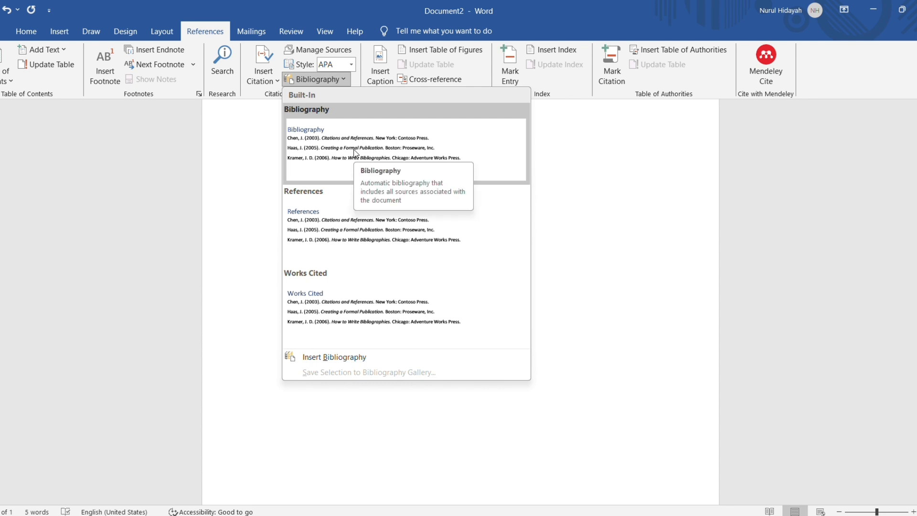
click(356, 153)
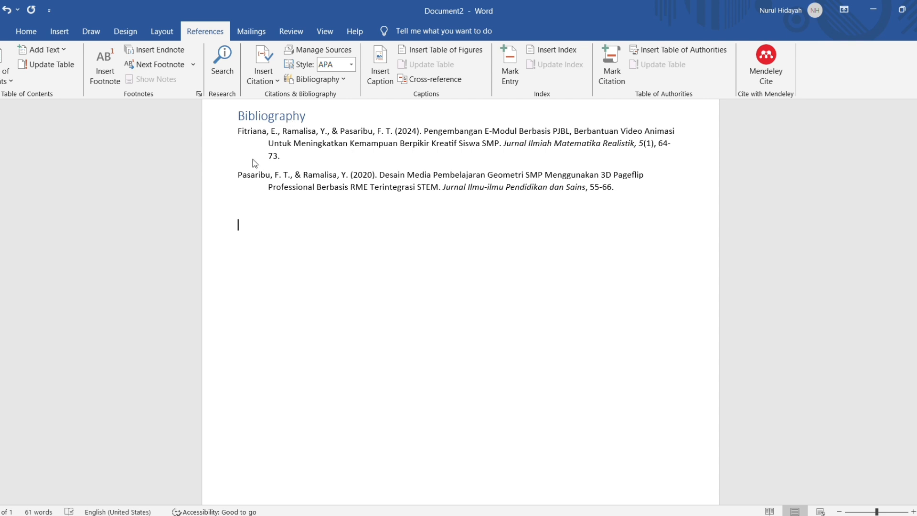
click(308, 120)
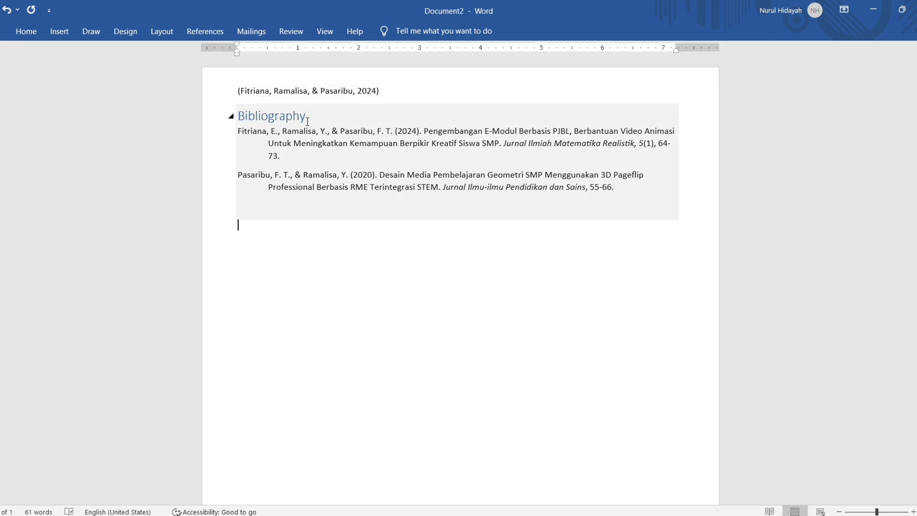
- Delete the uncited "Desain Media Pembelajaran Geometri SMP" source from the current list and update the inserted bibliography to match
click(308, 117)
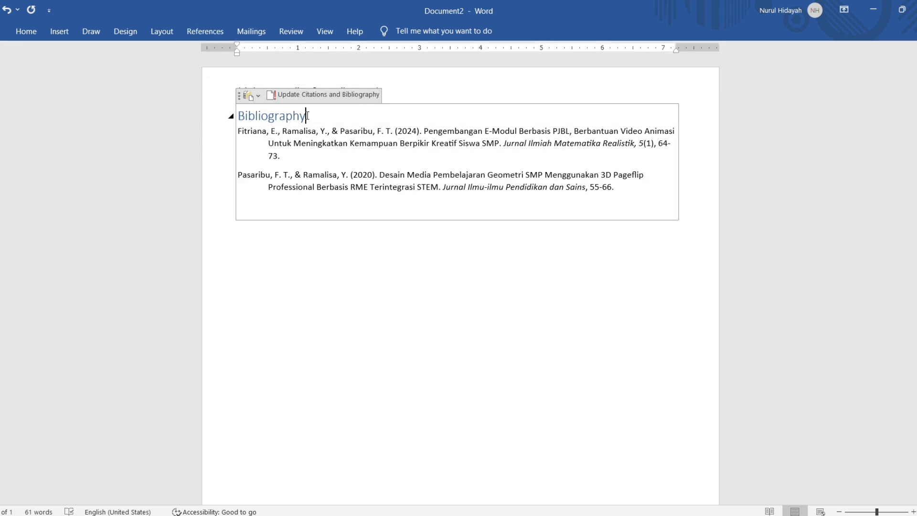
click(212, 29)
click(318, 50)
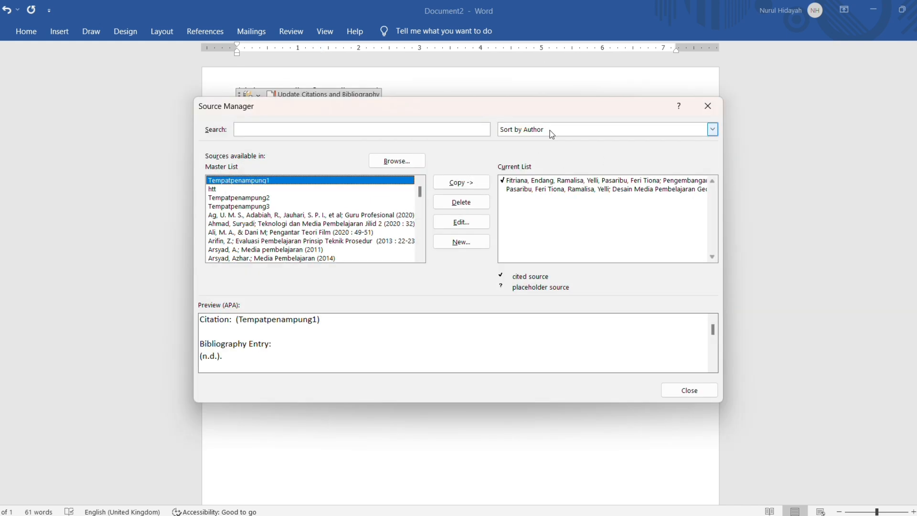
click(546, 191)
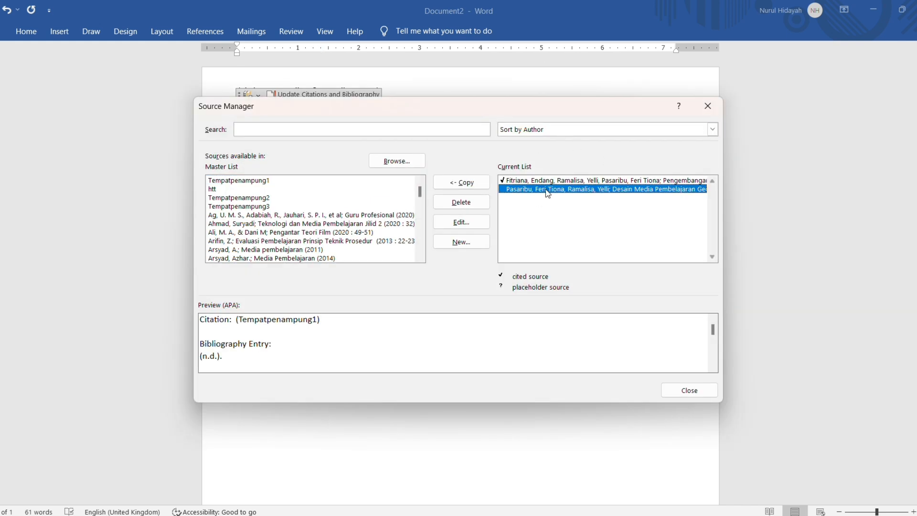
click(474, 202)
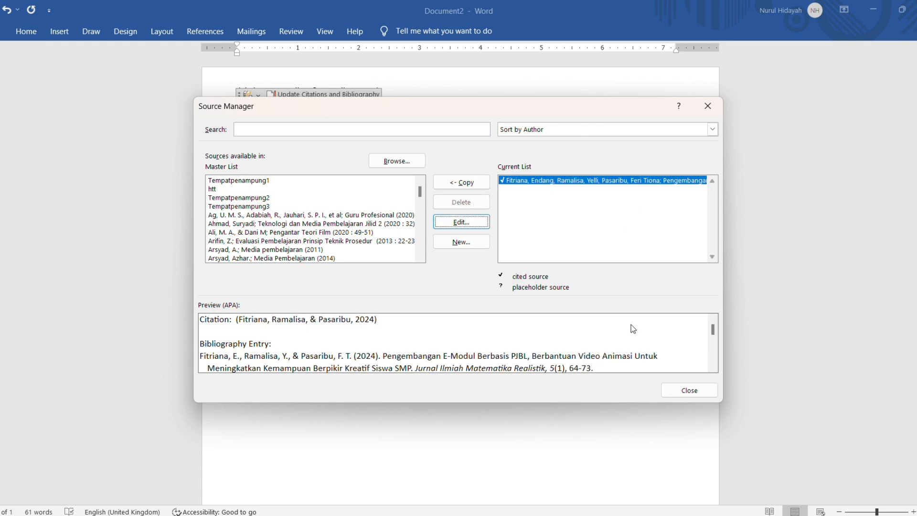
click(673, 394)
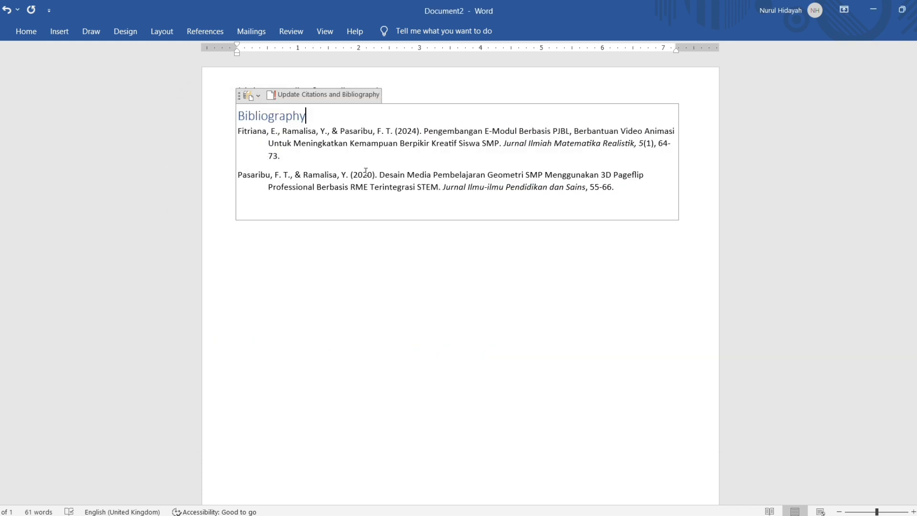
click(320, 94)
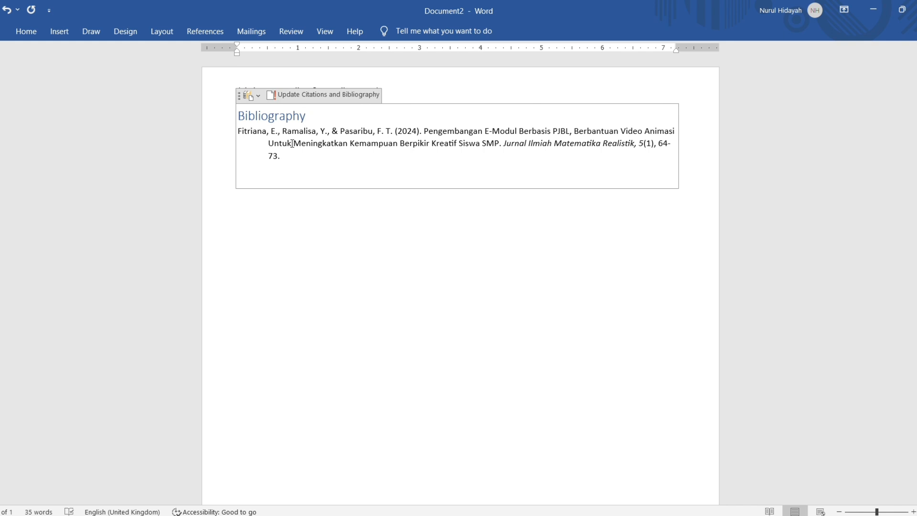
click(363, 193)
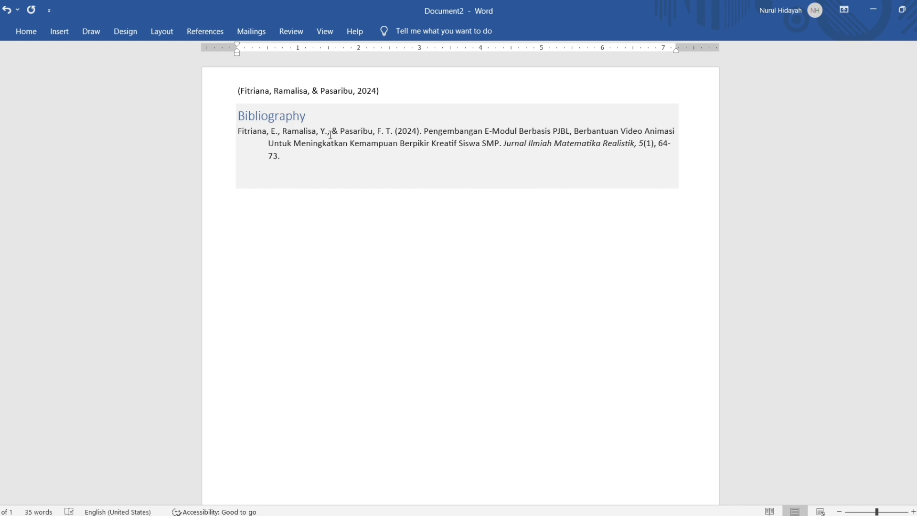
- Change the citation and bibliography style to MLA Seventh Edition
click(198, 32)
click(351, 65)
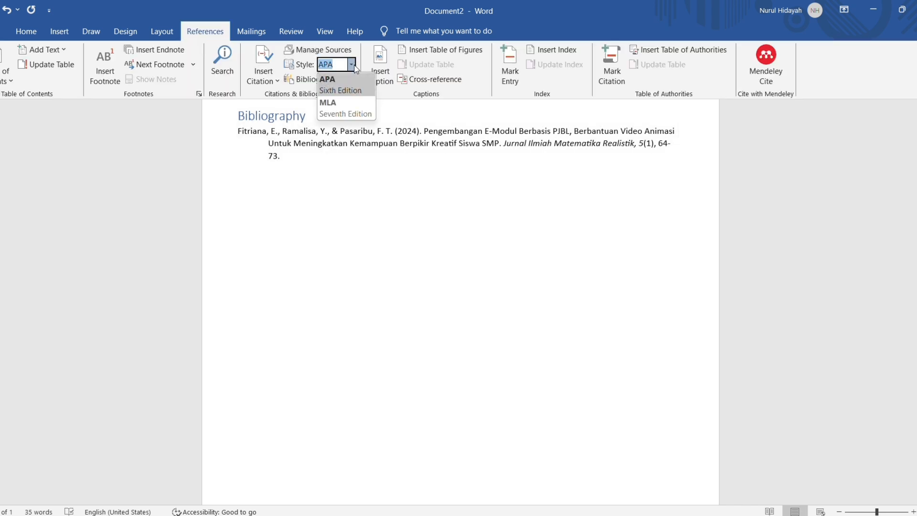
click(342, 108)
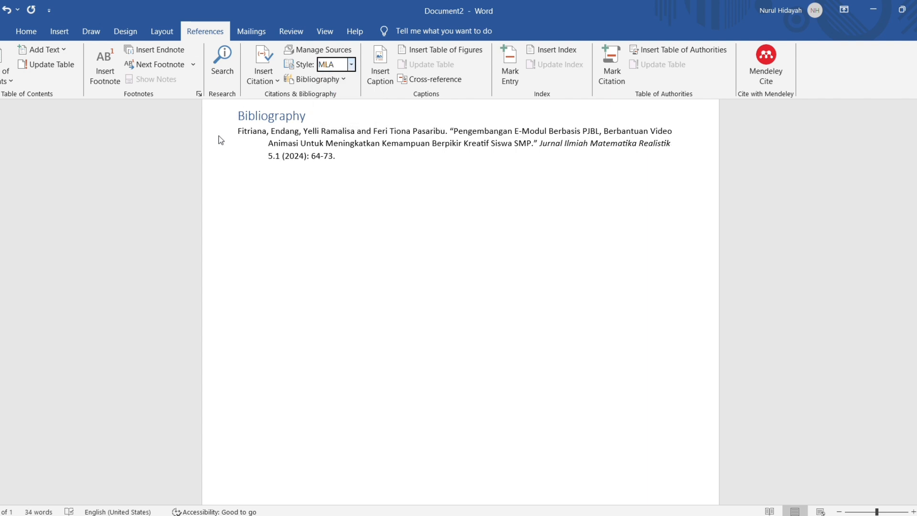
click(387, 178)
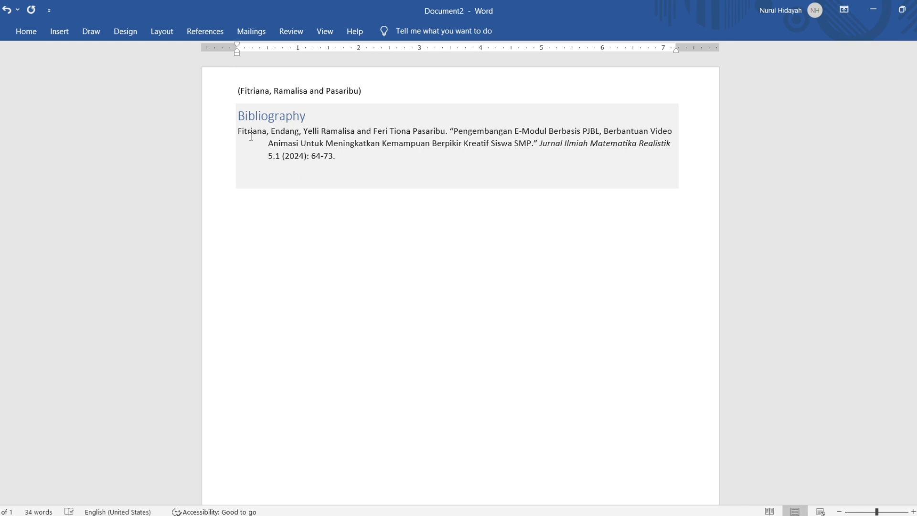
click(197, 32)
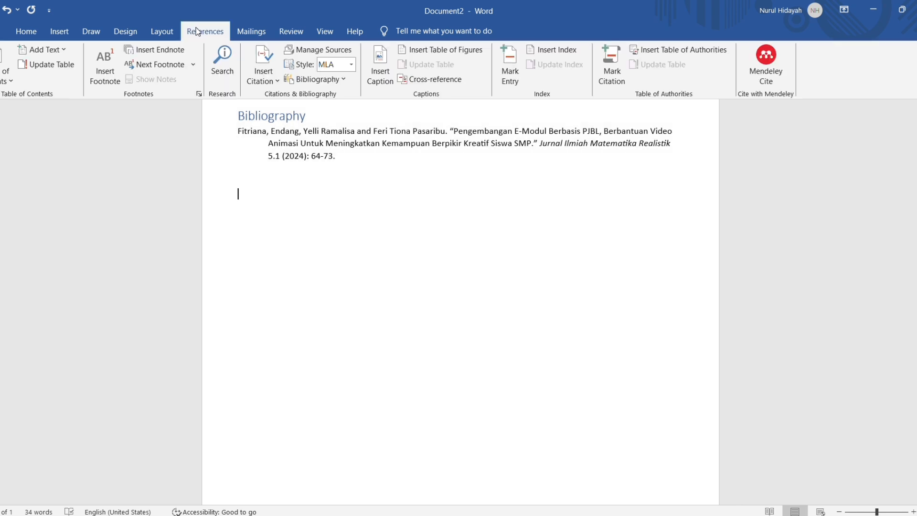